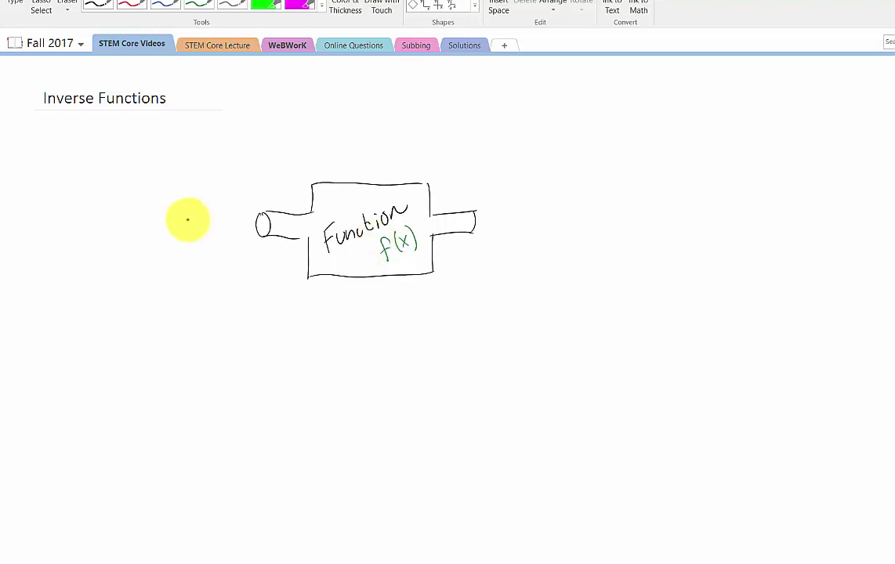
# Step: In blue, draw an arrow labelled x into the Function box and one labelled f(x) out
pyautogui.moveTo(184, 225); pyautogui.dragTo(247, 227)
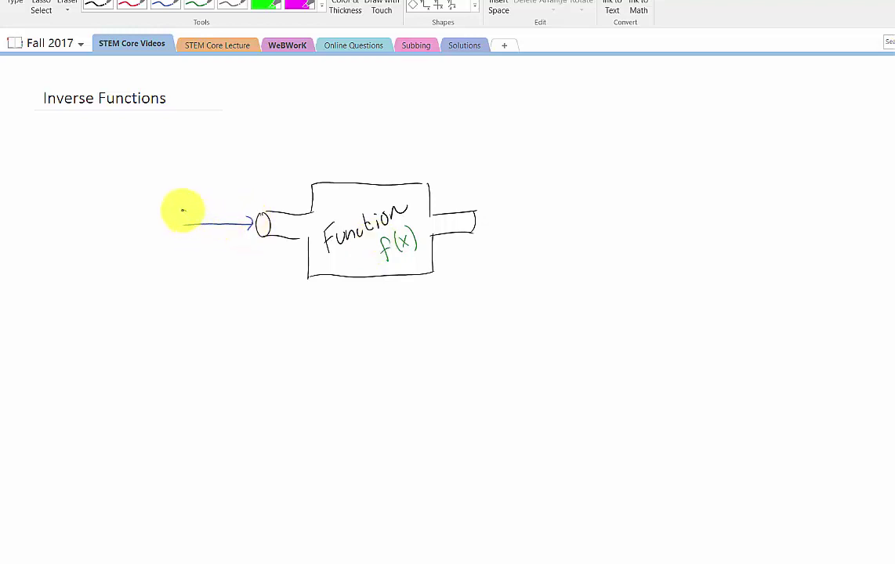
pyautogui.moveTo(182, 209); pyautogui.dragTo(193, 219)
pyautogui.moveTo(193, 209); pyautogui.dragTo(182, 219)
pyautogui.moveTo(488, 223)
pyautogui.mouseDown()
pyautogui.moveTo(553, 222)
pyautogui.moveTo(551, 232)
pyautogui.mouseUp()
pyautogui.moveTo(592, 199)
pyautogui.mouseDown()
pyautogui.moveTo(583, 219)
pyautogui.moveTo(603, 222)
pyautogui.moveTo(609, 206)
pyautogui.moveTo(625, 199)
pyautogui.moveTo(624, 215)
pyautogui.mouseUp()
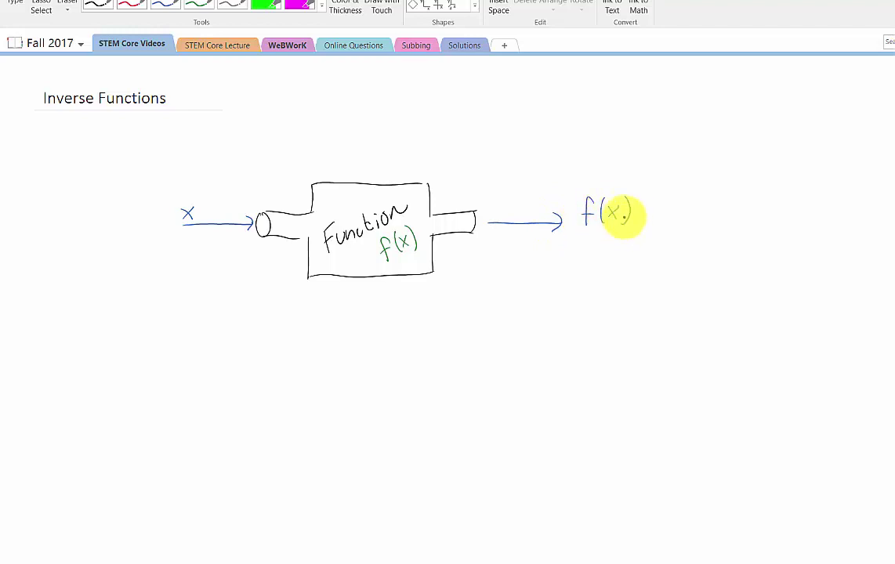
# Step: In red ink, add a DNA input arrow and an SSN output arrow to the Function box
pyautogui.click(132, 4)
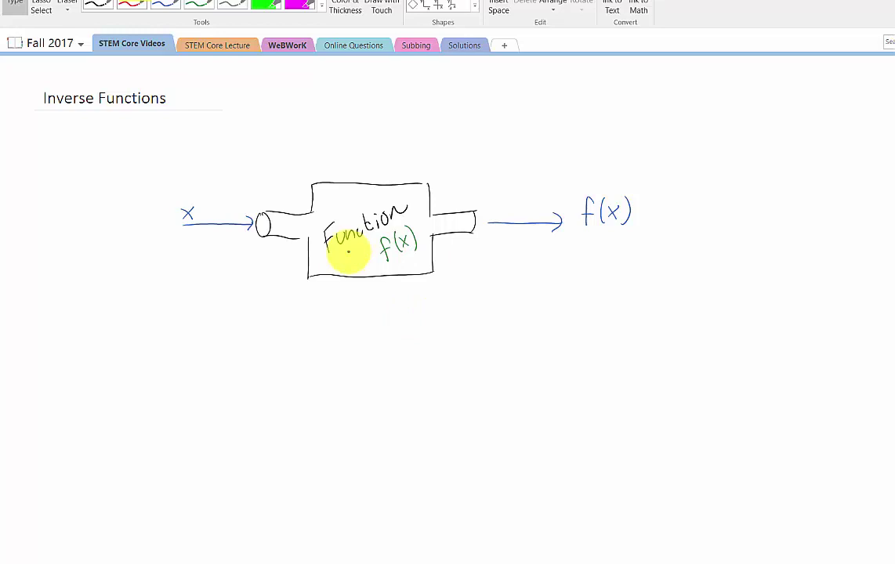
pyautogui.moveTo(189, 264); pyautogui.dragTo(253, 235)
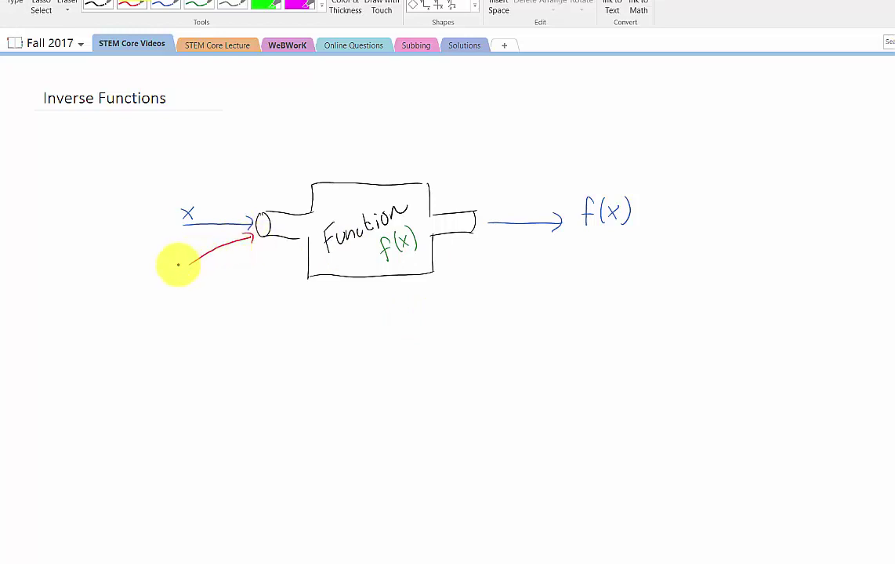
pyautogui.moveTo(179, 281); pyautogui.dragTo(196, 285)
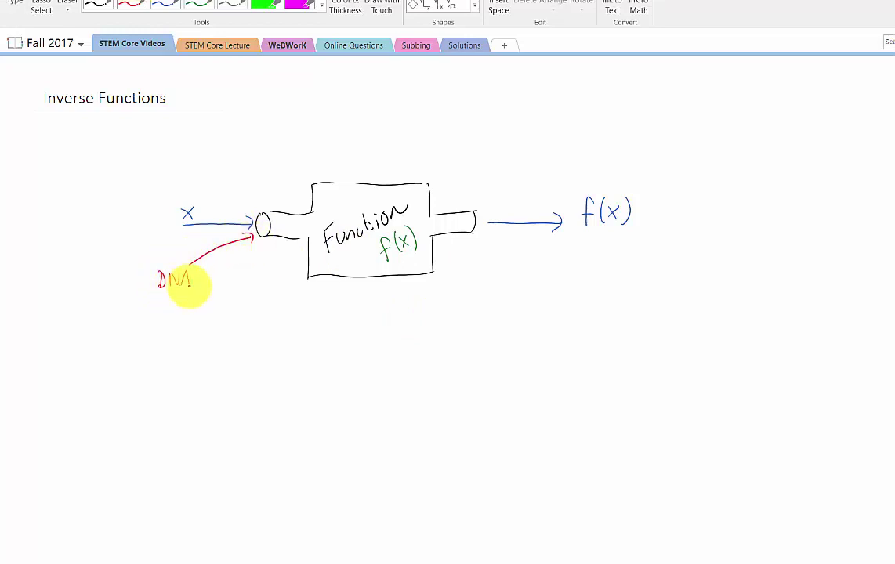
pyautogui.moveTo(490, 230)
pyautogui.mouseDown()
pyautogui.moveTo(559, 259)
pyautogui.moveTo(612, 262)
pyautogui.mouseUp()
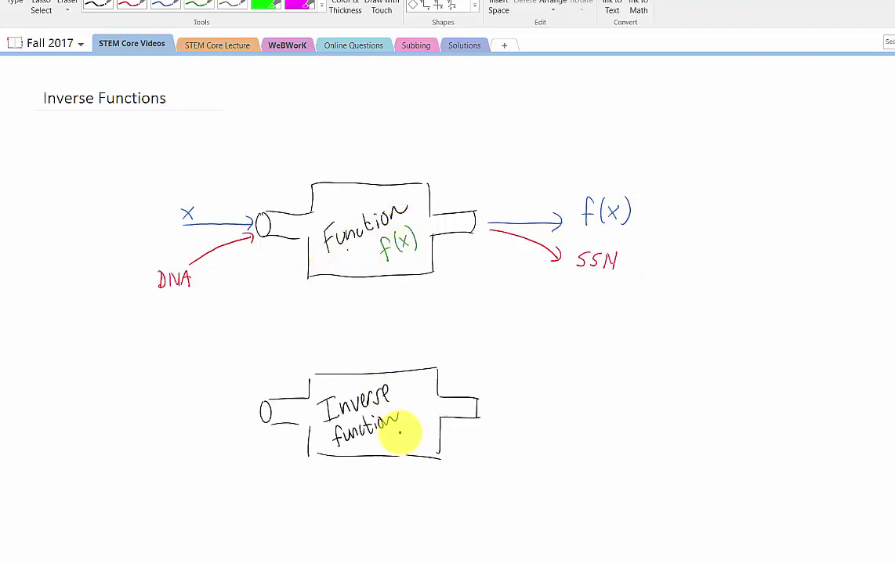
# Step: Write the green label f⁻¹(x) inside the Inverse function box
pyautogui.moveTo(402, 432)
pyautogui.mouseDown()
pyautogui.moveTo(399, 443)
pyautogui.moveTo(407, 428)
pyautogui.mouseUp()
pyautogui.moveTo(409, 422)
pyautogui.mouseDown()
pyautogui.moveTo(413, 435)
pyautogui.moveTo(429, 433)
pyautogui.mouseUp()
pyautogui.moveTo(430, 421)
pyautogui.mouseDown()
pyautogui.moveTo(420, 434)
pyautogui.moveTo(436, 437)
pyautogui.mouseUp()
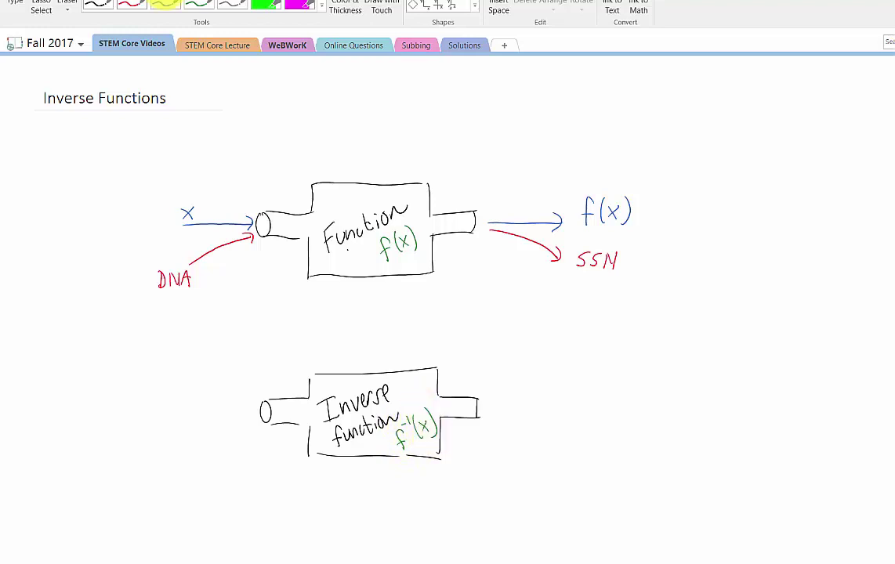
# Step: Draw blue arrows taking f(x) into the inverse box and x out of it
pyautogui.moveTo(178, 412); pyautogui.dragTo(244, 414)
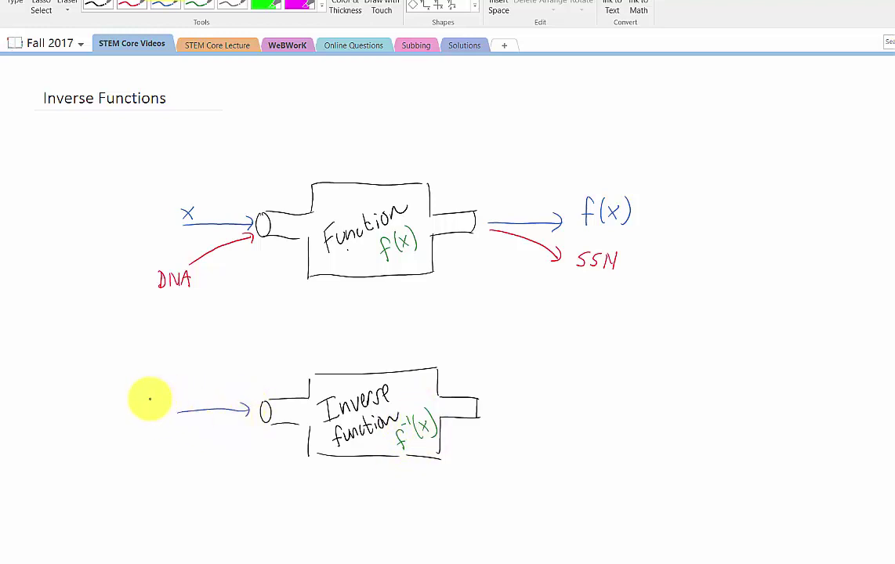
pyautogui.moveTo(147, 389)
pyautogui.mouseDown()
pyautogui.moveTo(139, 410)
pyautogui.moveTo(145, 400)
pyautogui.mouseUp()
pyautogui.moveTo(154, 390); pyautogui.dragTo(154, 398)
pyautogui.moveTo(160, 392); pyautogui.dragTo(168, 400)
pyautogui.moveTo(168, 389); pyautogui.dragTo(158, 400)
pyautogui.moveTo(177, 383); pyautogui.dragTo(180, 401)
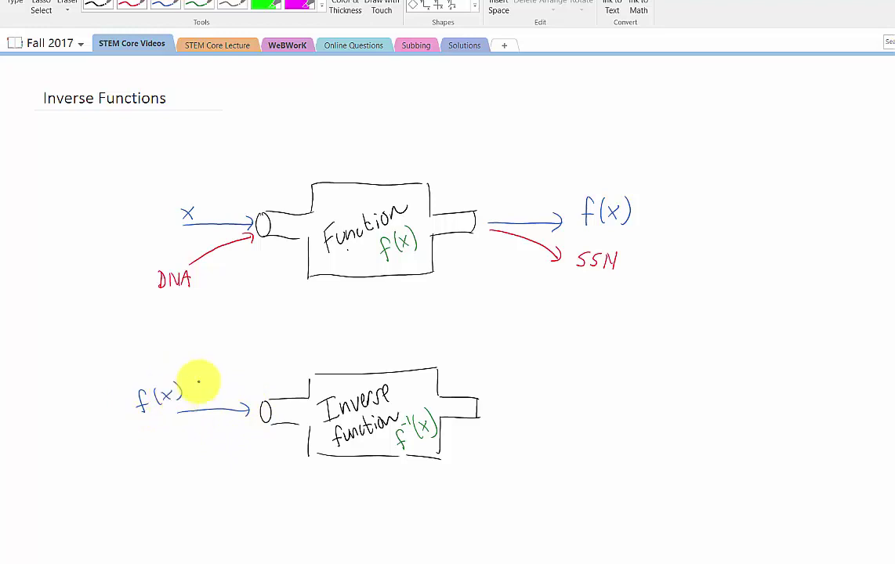
pyautogui.moveTo(488, 407)
pyautogui.mouseDown()
pyautogui.moveTo(541, 412)
pyautogui.moveTo(574, 402)
pyautogui.mouseUp()
pyautogui.moveTo(576, 388); pyautogui.dragTo(561, 403)
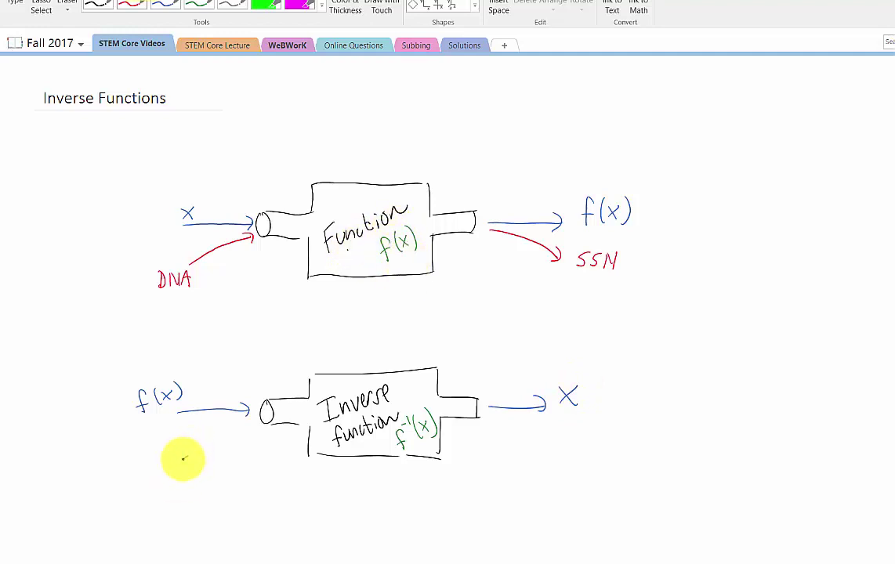
# Step: Add a red SSN input arrow and a red output arrow to the inverse box
pyautogui.moveTo(183, 459)
pyautogui.mouseDown()
pyautogui.moveTo(249, 426)
pyautogui.moveTo(247, 433)
pyautogui.mouseUp()
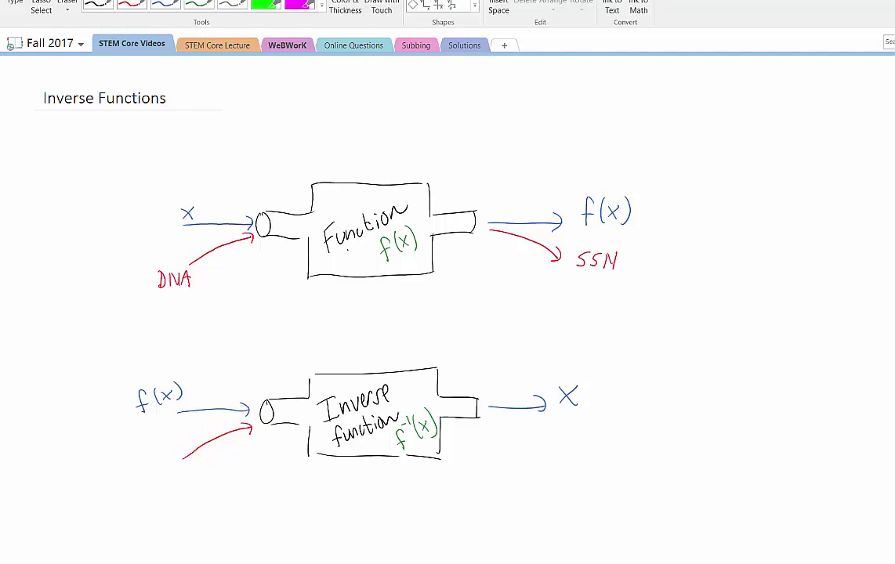
pyautogui.moveTo(141, 466)
pyautogui.mouseDown()
pyautogui.moveTo(134, 477)
pyautogui.moveTo(167, 474)
pyautogui.mouseUp()
pyautogui.moveTo(490, 420)
pyautogui.mouseDown()
pyautogui.moveTo(551, 443)
pyautogui.moveTo(588, 436)
pyautogui.mouseUp()
# Step: Label the red inverse output DNA, then write and box f⁻¹(f(x)) = x in purple
pyautogui.moveTo(592, 453); pyautogui.dragTo(609, 454)
pyautogui.click(214, 4)
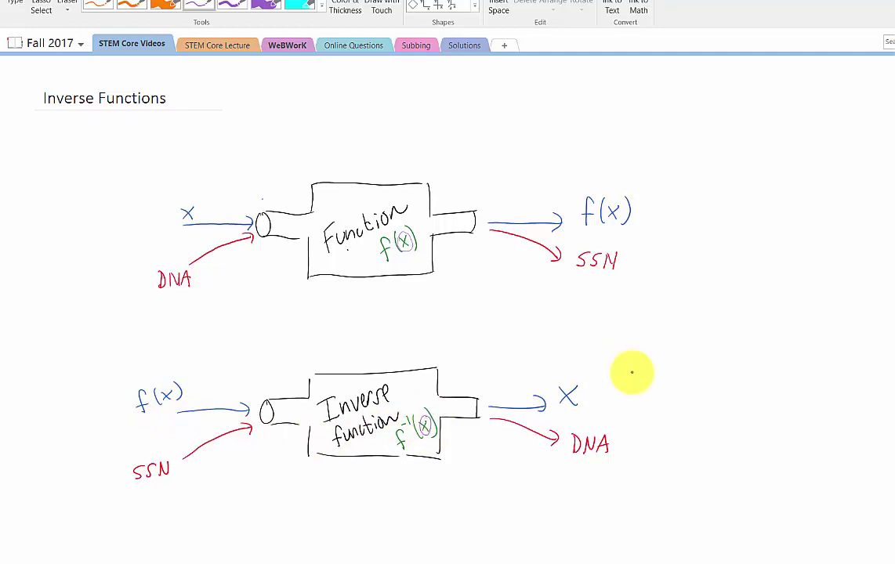
pyautogui.moveTo(637, 368)
pyautogui.mouseDown()
pyautogui.moveTo(630, 397)
pyautogui.moveTo(667, 365)
pyautogui.moveTo(673, 398)
pyautogui.moveTo(689, 368)
pyautogui.moveTo(697, 379)
pyautogui.moveTo(711, 366)
pyautogui.moveTo(721, 367)
pyautogui.moveTo(724, 393)
pyautogui.mouseUp()
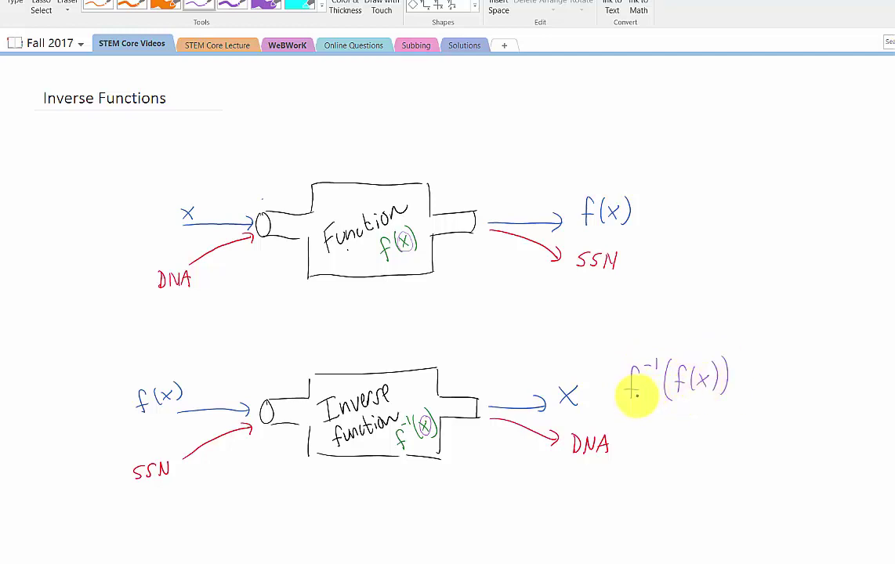
pyautogui.moveTo(740, 382); pyautogui.dragTo(753, 381)
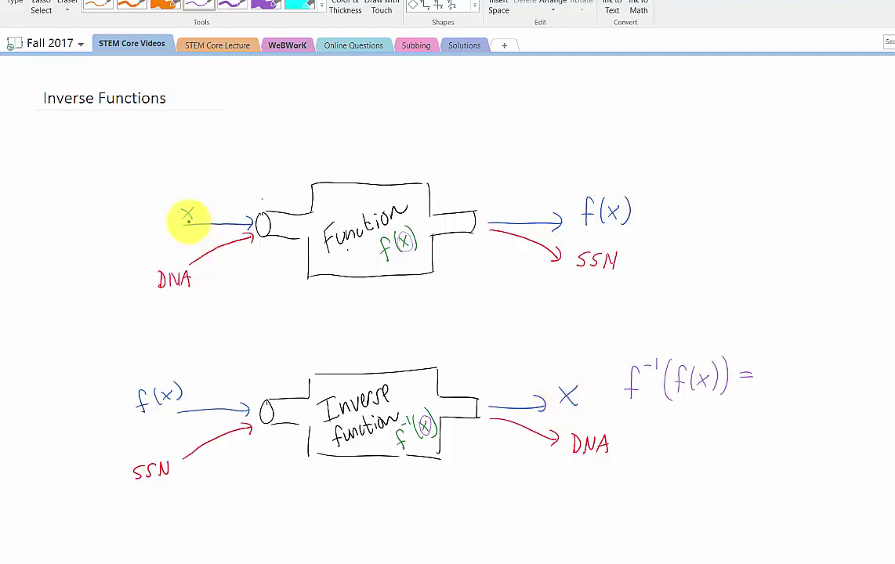
pyautogui.moveTo(769, 370); pyautogui.dragTo(779, 377)
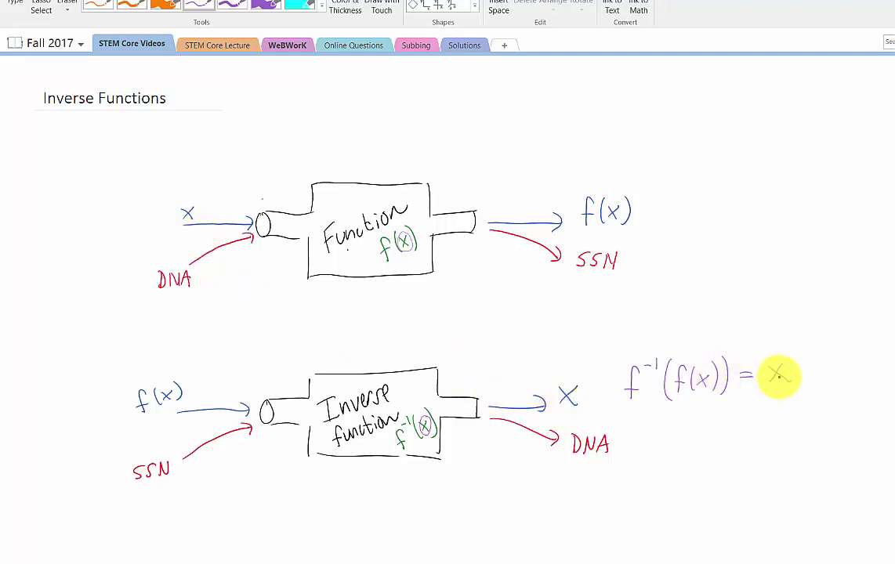
pyautogui.moveTo(611, 353)
pyautogui.mouseDown()
pyautogui.moveTo(618, 407)
pyautogui.moveTo(747, 345)
pyautogui.moveTo(800, 406)
pyautogui.mouseUp()
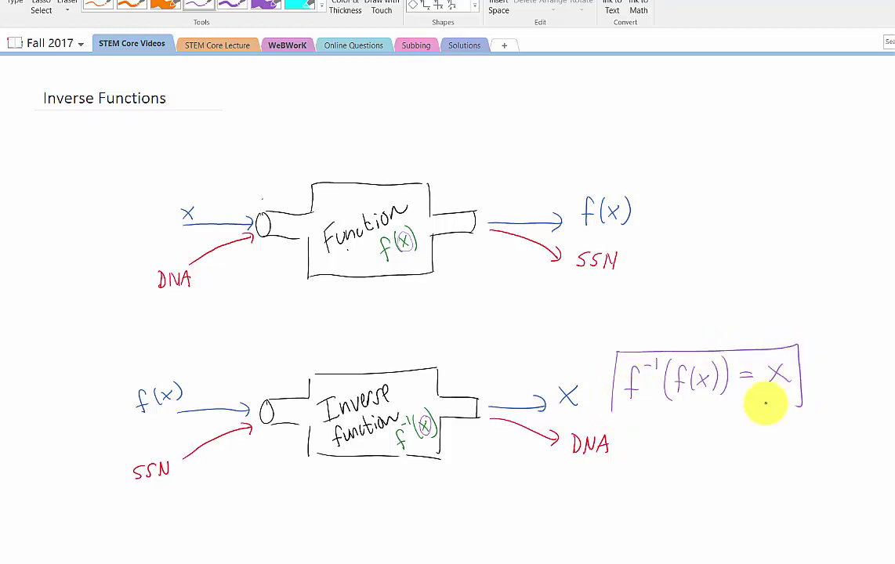
pyautogui.moveTo(612, 417); pyautogui.dragTo(800, 404)
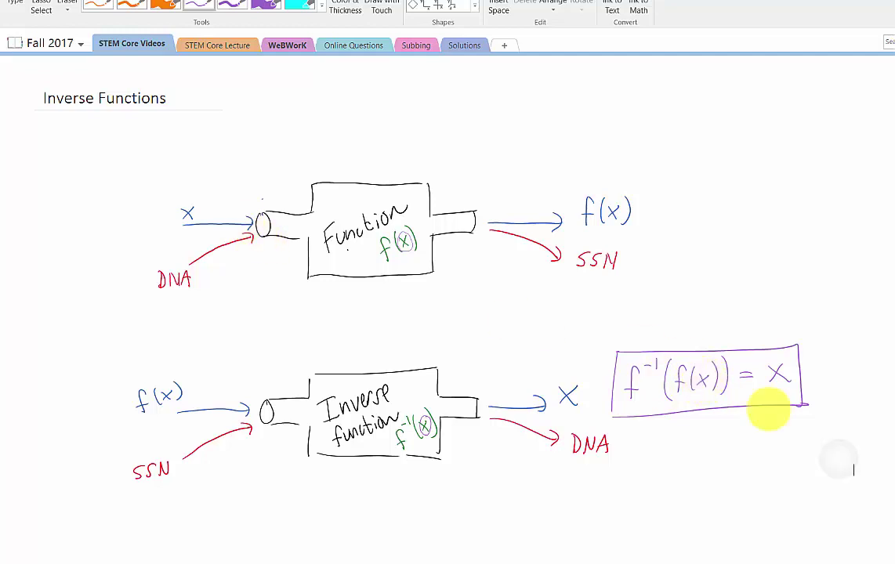
# Step: Write f(f⁻¹(x)) = x beside DNA and draw a box around it
pyautogui.moveTo(649, 431)
pyautogui.mouseDown()
pyautogui.moveTo(642, 456)
pyautogui.moveTo(676, 459)
pyautogui.mouseUp()
pyautogui.moveTo(689, 425)
pyautogui.mouseDown()
pyautogui.moveTo(704, 453)
pyautogui.moveTo(722, 449)
pyautogui.mouseUp()
pyautogui.moveTo(722, 430)
pyautogui.mouseDown()
pyautogui.moveTo(710, 449)
pyautogui.moveTo(727, 452)
pyautogui.mouseUp()
pyautogui.moveTo(732, 420)
pyautogui.mouseDown()
pyautogui.moveTo(735, 453)
pyautogui.moveTo(757, 428)
pyautogui.moveTo(789, 444)
pyautogui.mouseUp()
pyautogui.moveTo(789, 424); pyautogui.dragTo(775, 444)
pyautogui.moveTo(804, 409); pyautogui.dragTo(805, 453)
pyautogui.moveTo(618, 410)
pyautogui.mouseDown()
pyautogui.moveTo(620, 476)
pyautogui.moveTo(804, 469)
pyautogui.mouseUp()
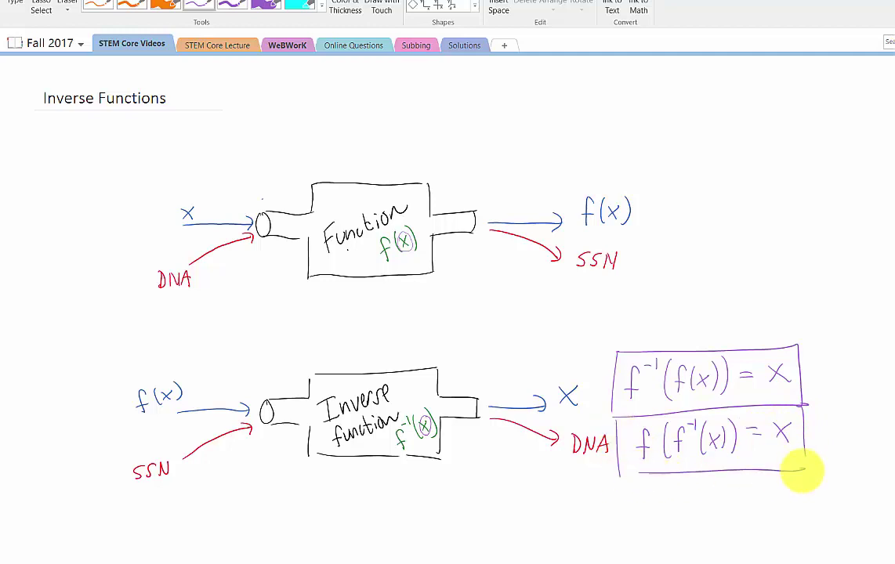
# Step: On the new Function box, draw a DNA input arrow and an output arrow
pyautogui.click(641, 485)
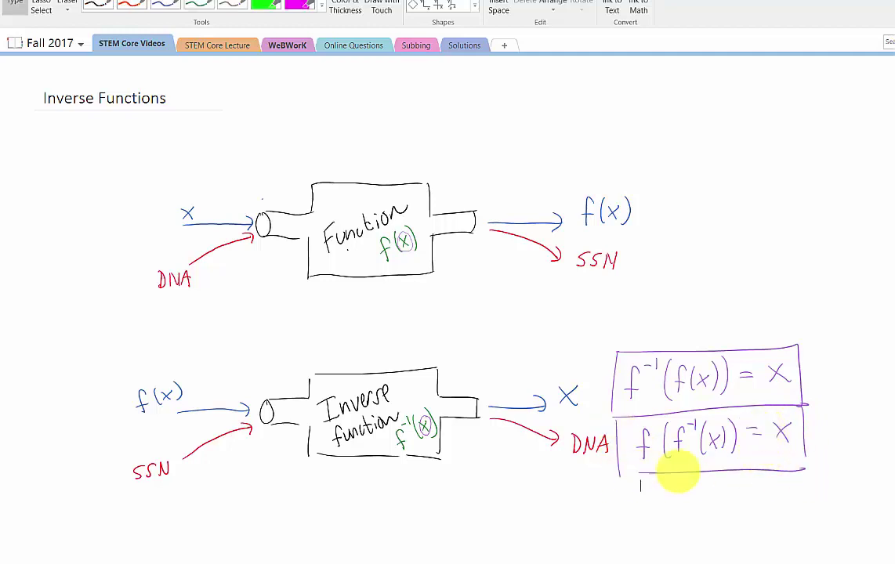
pyautogui.scroll(-10, 678, 472)
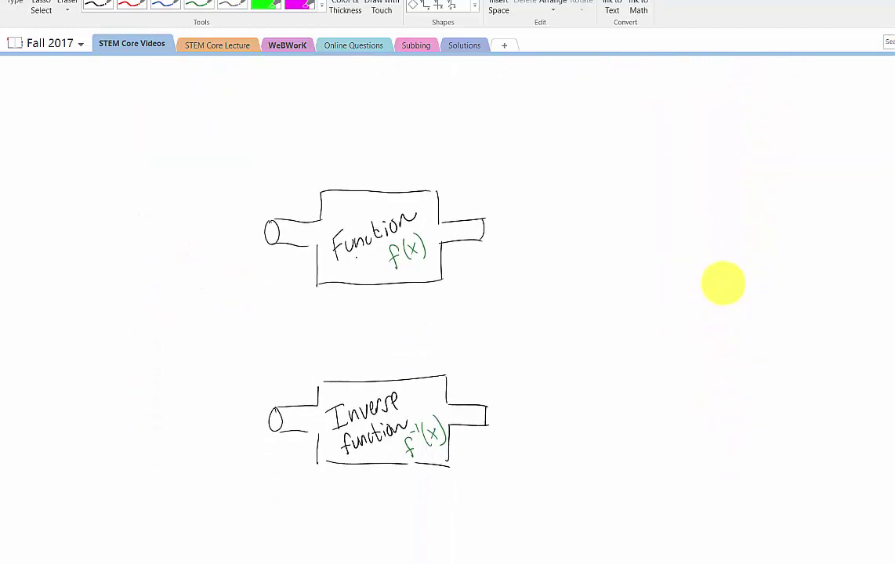
pyautogui.scroll(-2, 722, 283)
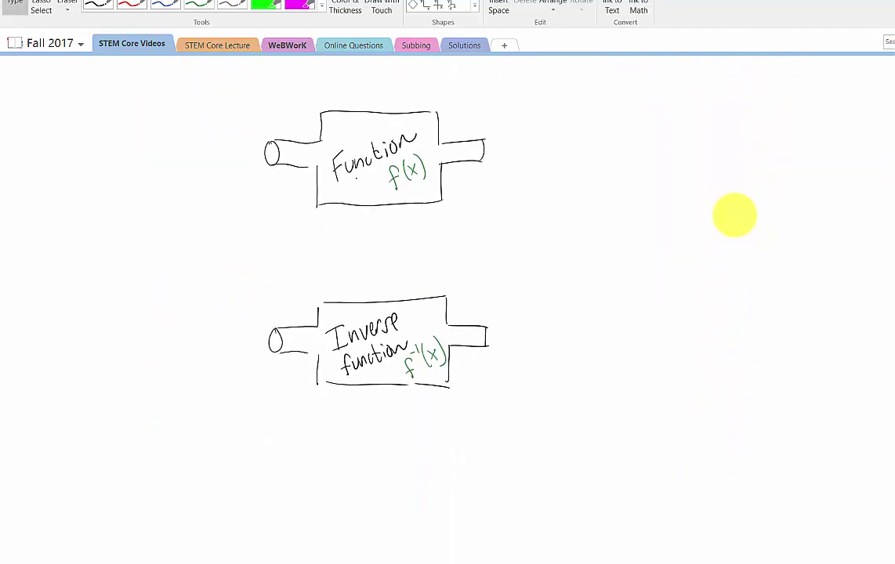
pyautogui.moveTo(208, 161)
pyautogui.mouseDown()
pyautogui.moveTo(254, 154)
pyautogui.moveTo(253, 161)
pyautogui.mouseUp()
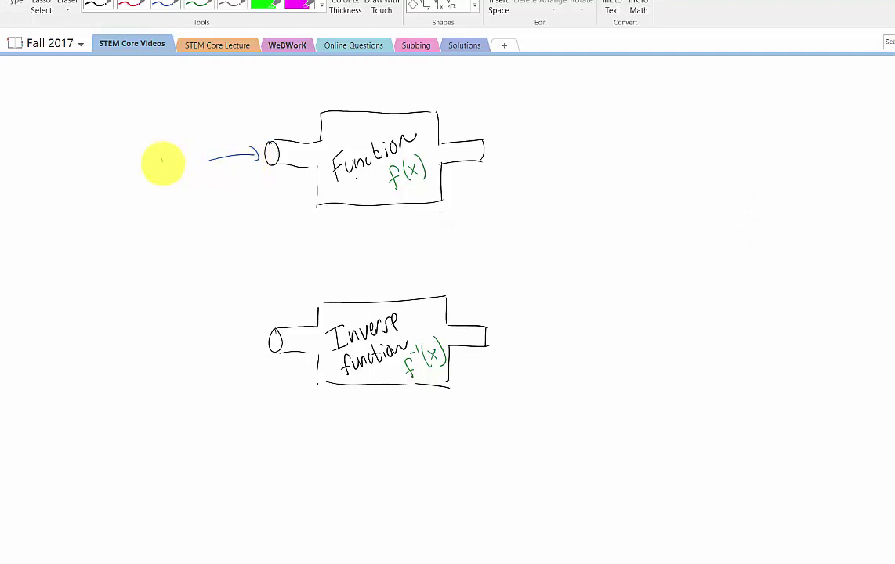
pyautogui.moveTo(161, 160)
pyautogui.mouseDown()
pyautogui.moveTo(167, 174)
pyautogui.moveTo(184, 164)
pyautogui.mouseUp()
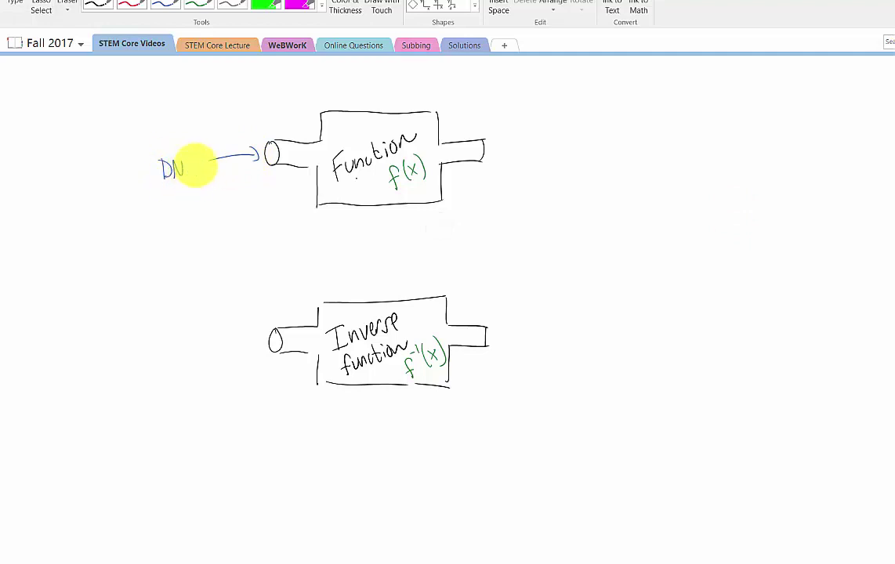
pyautogui.scroll(1, 494, 167)
pyautogui.moveTo(496, 168); pyautogui.dragTo(549, 173)
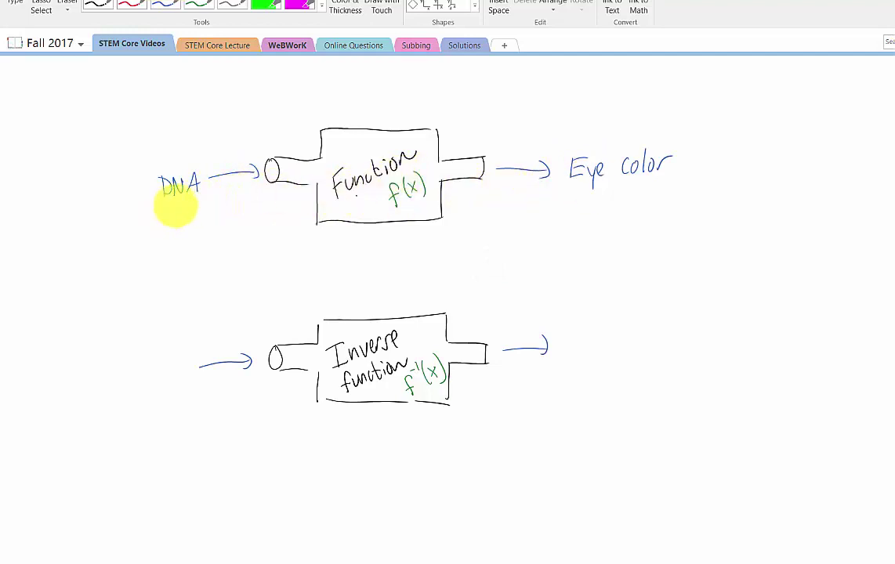
# Step: Underline DNA and Eye color, label the inverse Eye color to DNA, and cross out DNA as impossible
pyautogui.moveTo(161, 196); pyautogui.dragTo(200, 193)
pyautogui.moveTo(572, 185)
pyautogui.mouseDown()
pyautogui.moveTo(646, 179)
pyautogui.moveTo(591, 183)
pyautogui.moveTo(641, 186)
pyautogui.mouseUp()
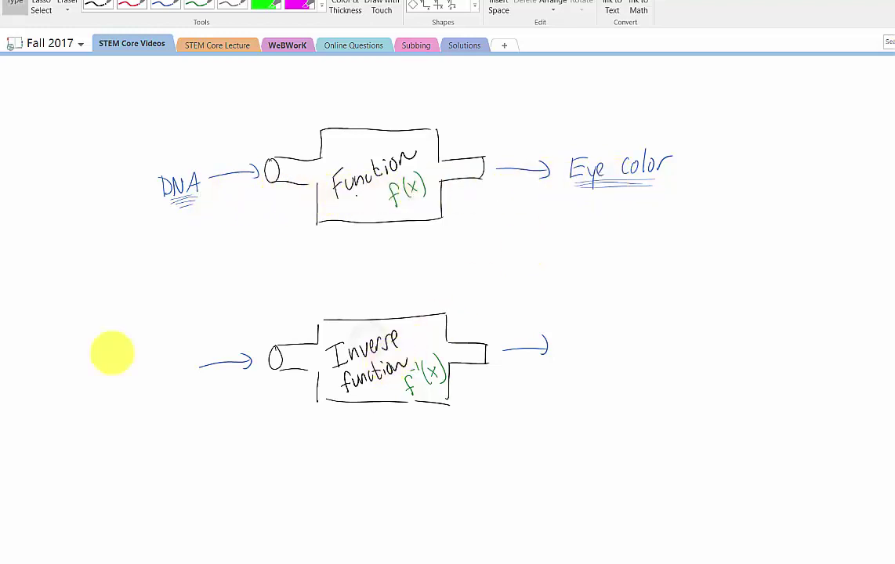
pyautogui.moveTo(142, 358)
pyautogui.mouseDown()
pyautogui.moveTo(150, 352)
pyautogui.moveTo(151, 363)
pyautogui.moveTo(218, 330)
pyautogui.mouseUp()
pyautogui.moveTo(572, 322)
pyautogui.mouseDown()
pyautogui.moveTo(574, 336)
pyautogui.moveTo(605, 340)
pyautogui.mouseUp()
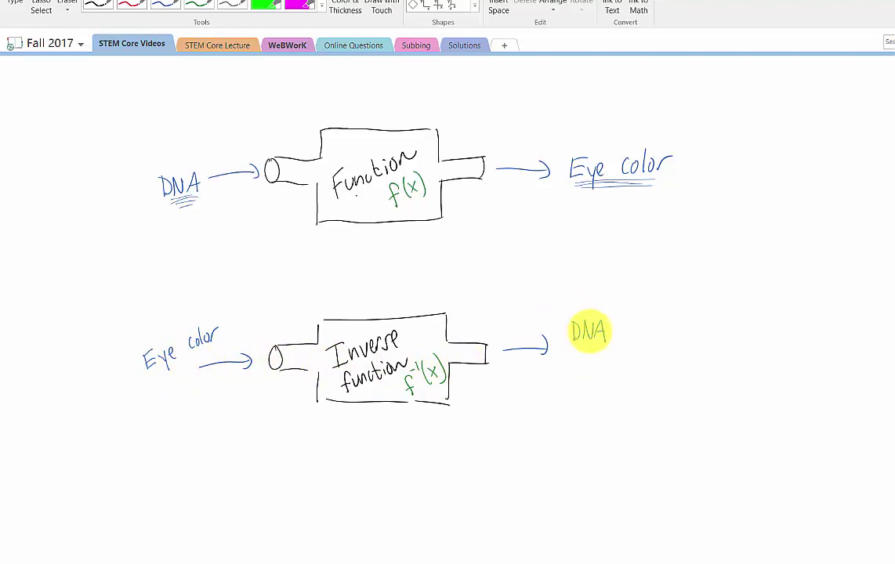
pyautogui.moveTo(569, 350)
pyautogui.mouseDown()
pyautogui.moveTo(610, 314)
pyautogui.moveTo(797, 289)
pyautogui.mouseUp()
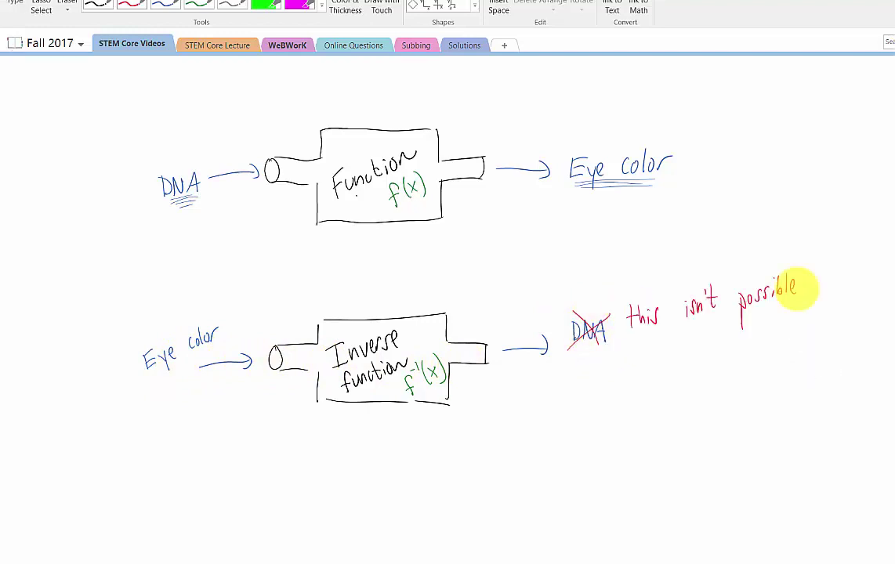
pyautogui.moveTo(399, 205); pyautogui.dragTo(428, 202)
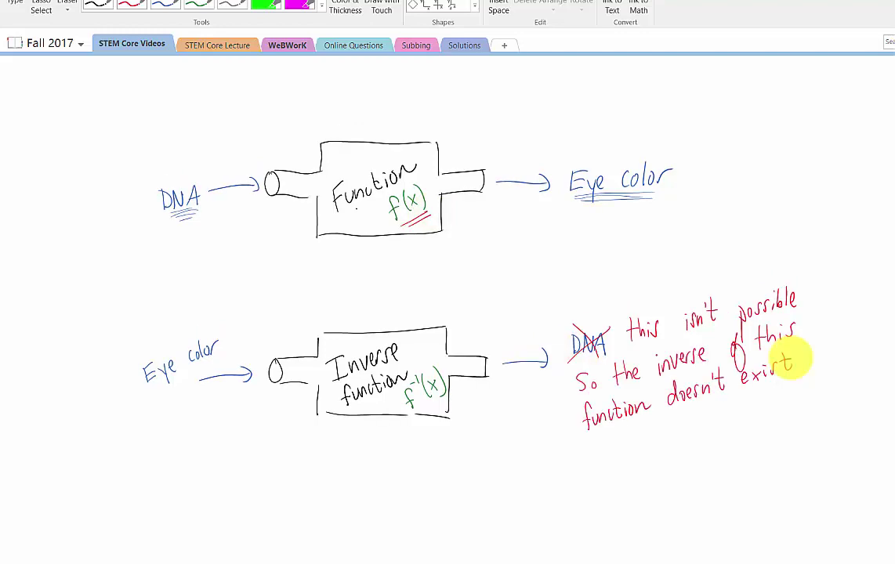
# Step: Scroll up to revisit the x/f(x) and DNA/SSN machines and the boxed inverse identities
pyautogui.scroll(10, 792, 359)
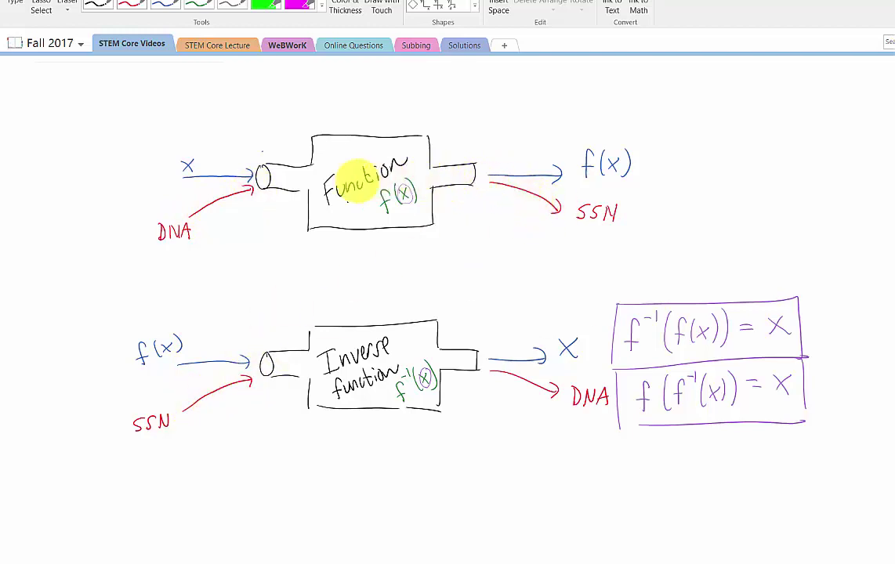
# Step: Ink a line under the Eye color diagram, then scroll down to the fresh Function and Inverse machines
pyautogui.scroll(-1, 749, 422)
pyautogui.scroll(-5, 749, 422)
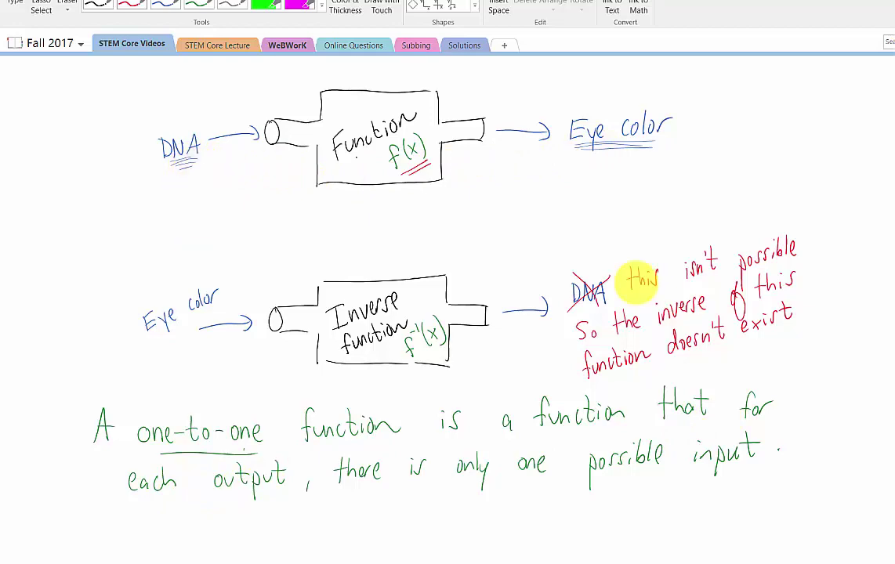
pyautogui.scroll(1, 639, 280)
pyautogui.moveTo(161, 473); pyautogui.dragTo(245, 472)
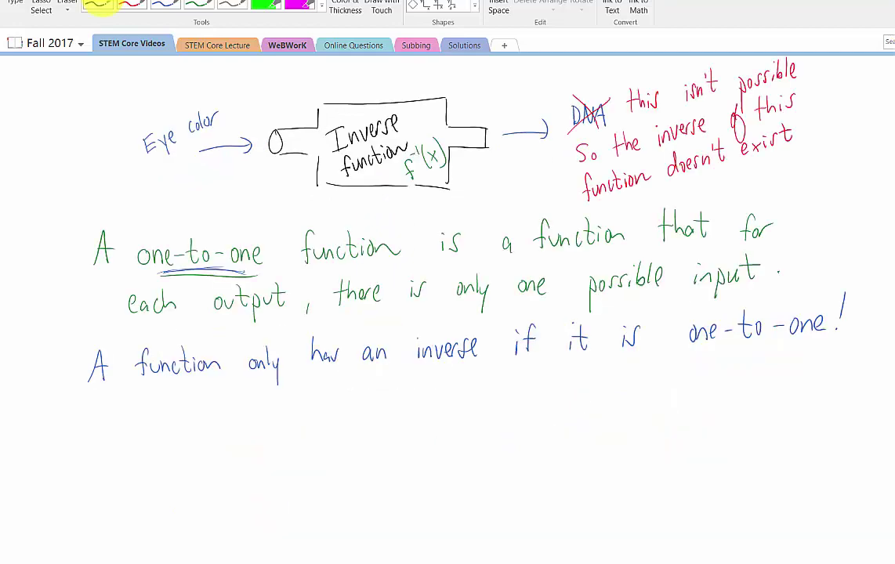
pyautogui.scroll(-5, 653, 468)
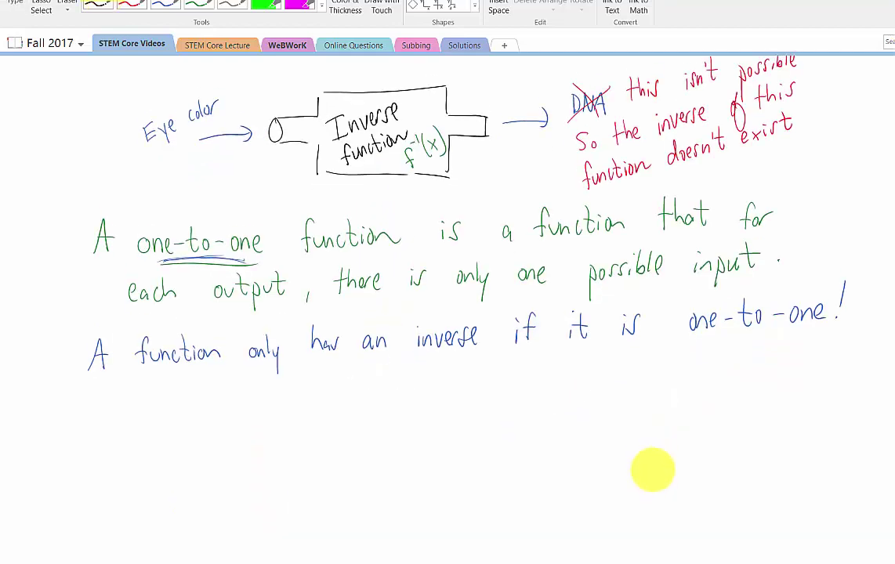
pyautogui.scroll(-6, 684, 325)
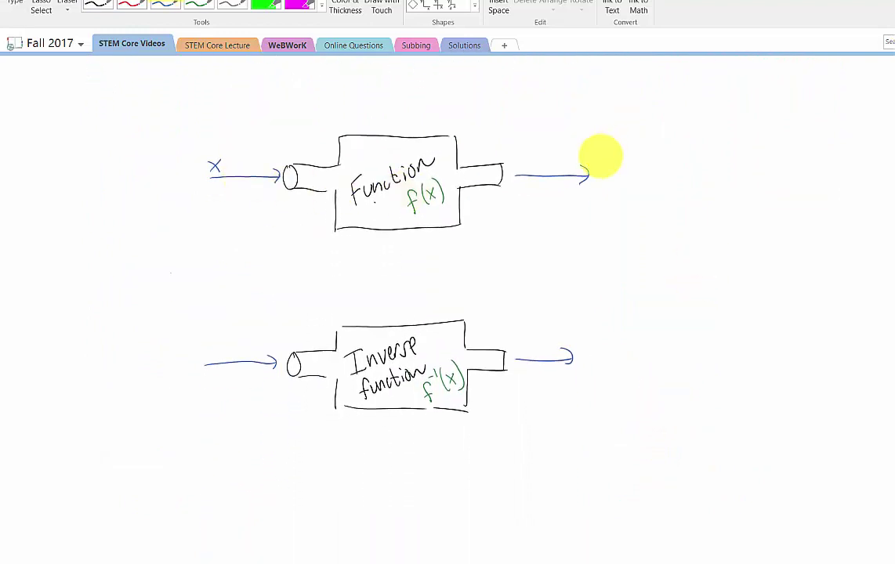
# Step: Write Y at the function's output, Y at the inverse's input, and X at its output
pyautogui.moveTo(602, 159); pyautogui.dragTo(610, 181)
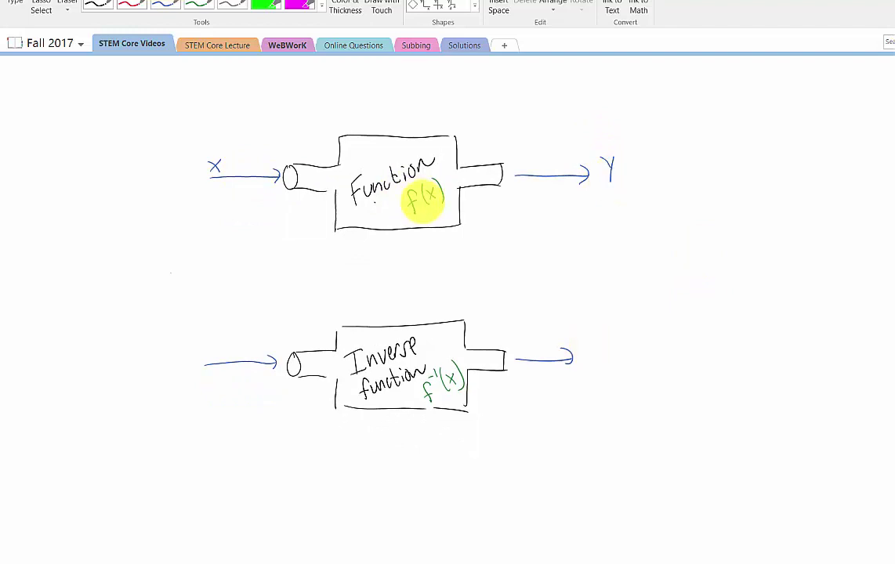
pyautogui.moveTo(194, 341); pyautogui.dragTo(200, 364)
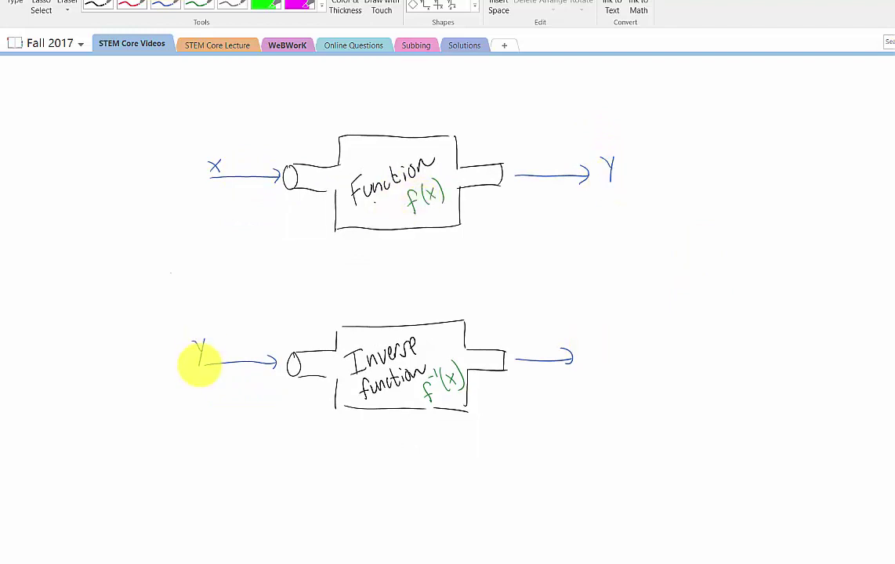
pyautogui.moveTo(586, 329)
pyautogui.mouseDown()
pyautogui.moveTo(598, 346)
pyautogui.moveTo(587, 345)
pyautogui.mouseUp()
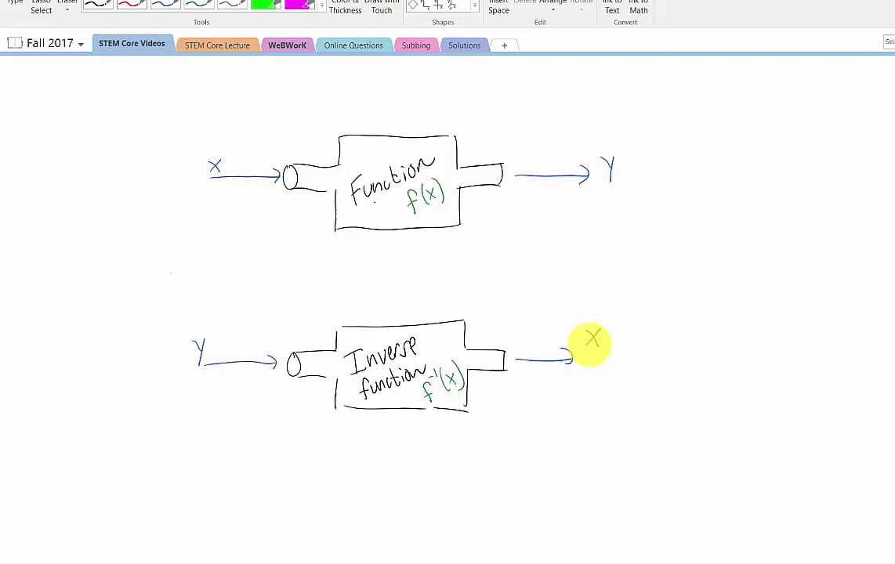
# Step: Draw the curve of f on the axes, marking points (2,0) and (3,2)
pyautogui.moveTo(760, 280)
pyautogui.mouseDown()
pyautogui.moveTo(841, 206)
pyautogui.moveTo(883, 196)
pyautogui.mouseUp()
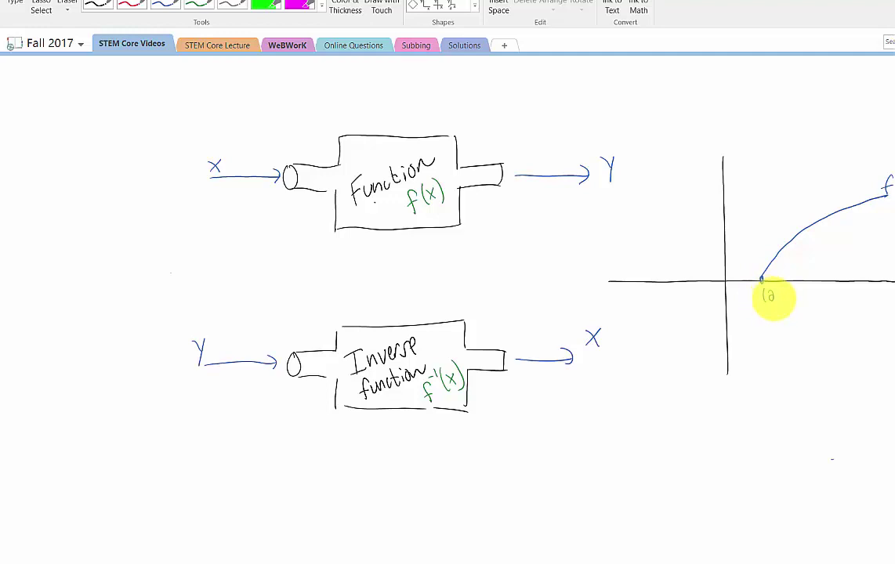
pyautogui.moveTo(782, 297); pyautogui.dragTo(792, 297)
pyautogui.click(790, 244)
pyautogui.moveTo(810, 239)
pyautogui.mouseDown()
pyautogui.moveTo(809, 251)
pyautogui.moveTo(836, 250)
pyautogui.mouseUp()
pyautogui.moveTo(838, 232); pyautogui.dragTo(840, 249)
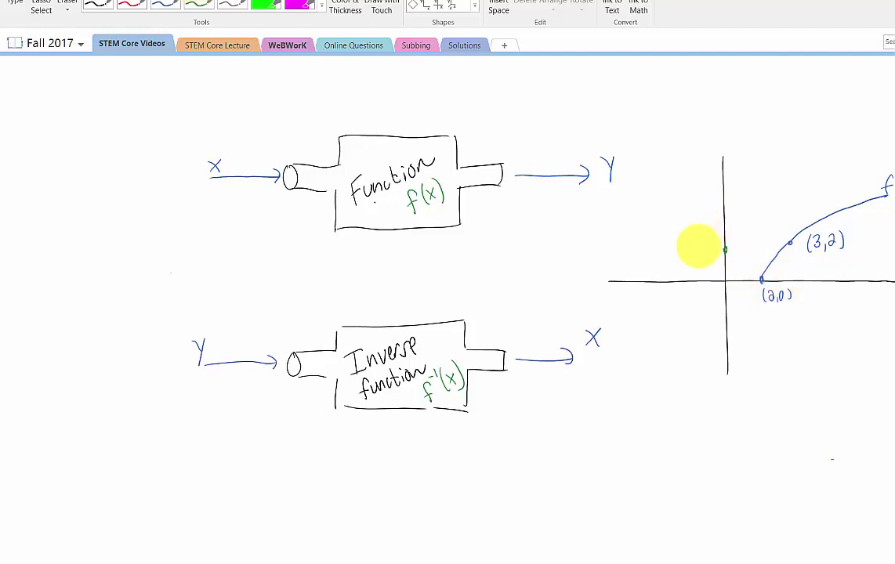
# Step: Draw the green inverse through (0,2) and (2,3), plus a dashed line labelled y=x
pyautogui.moveTo(703, 249); pyautogui.dragTo(713, 248)
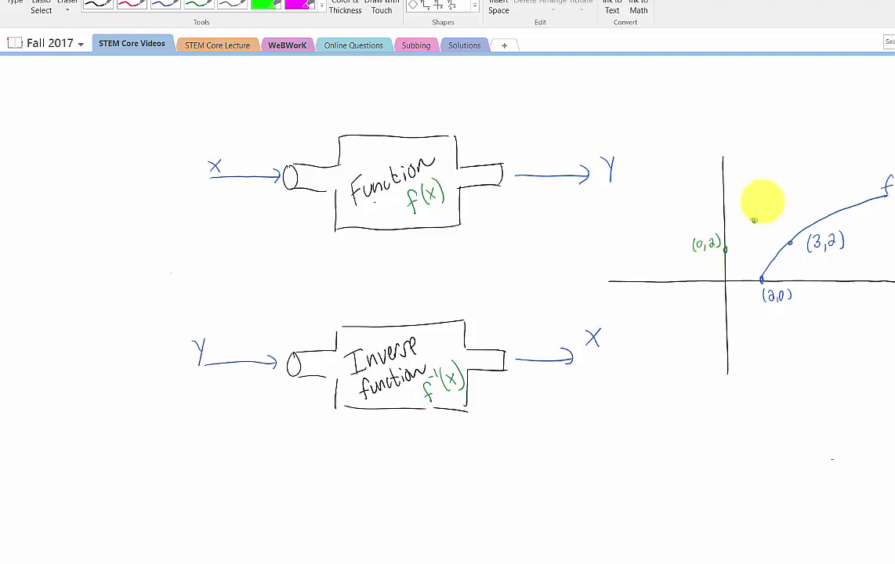
pyautogui.moveTo(768, 193); pyautogui.dragTo(799, 196)
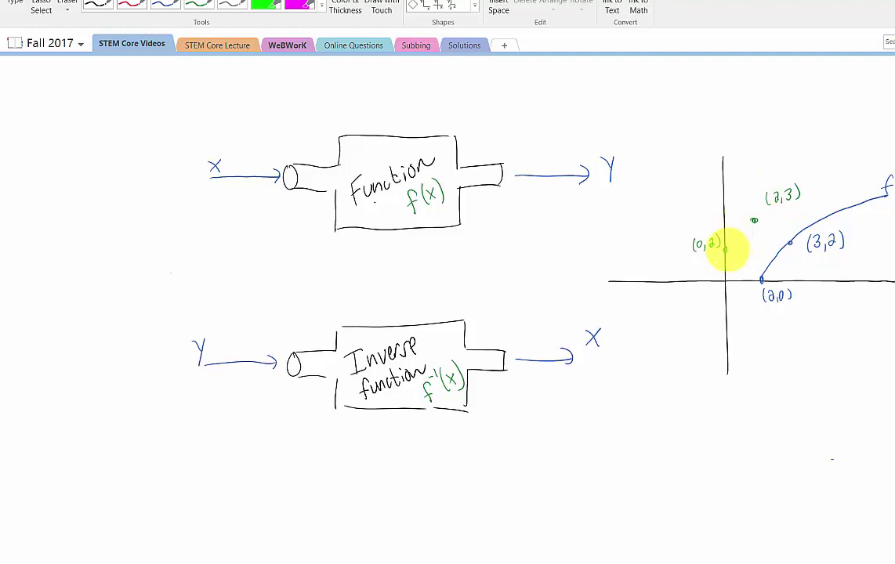
pyautogui.moveTo(725, 249)
pyautogui.mouseDown()
pyautogui.moveTo(779, 167)
pyautogui.moveTo(784, 143)
pyautogui.moveTo(797, 140)
pyautogui.mouseUp()
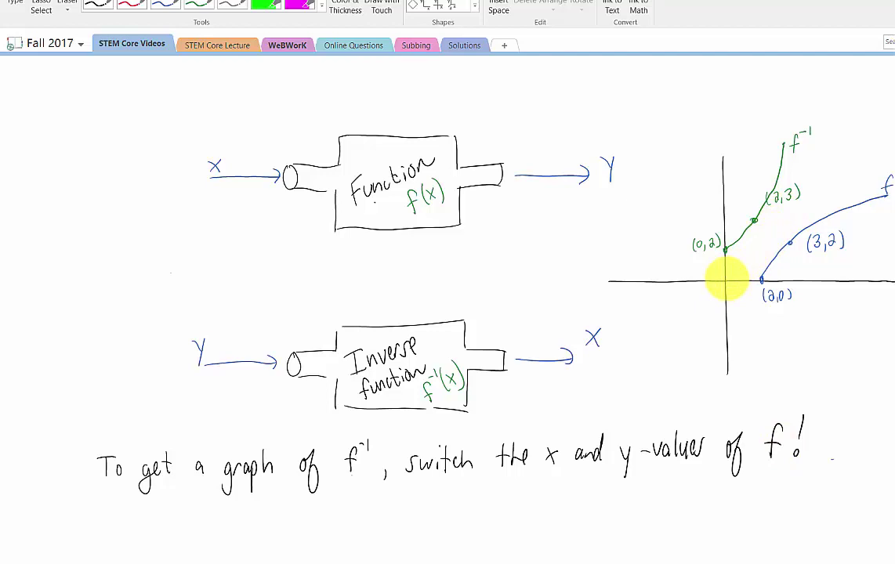
pyautogui.moveTo(733, 276); pyautogui.dragTo(865, 135)
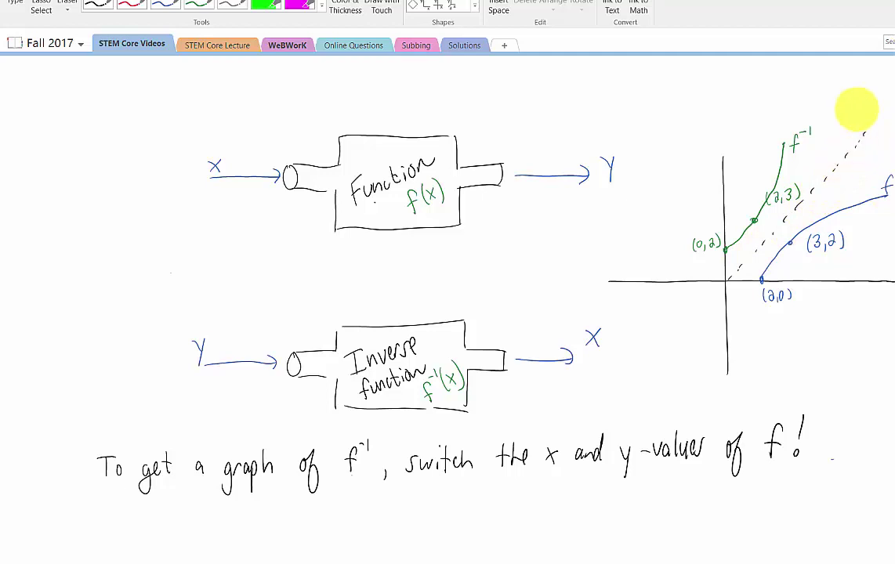
pyautogui.moveTo(873, 130); pyautogui.dragTo(882, 118)
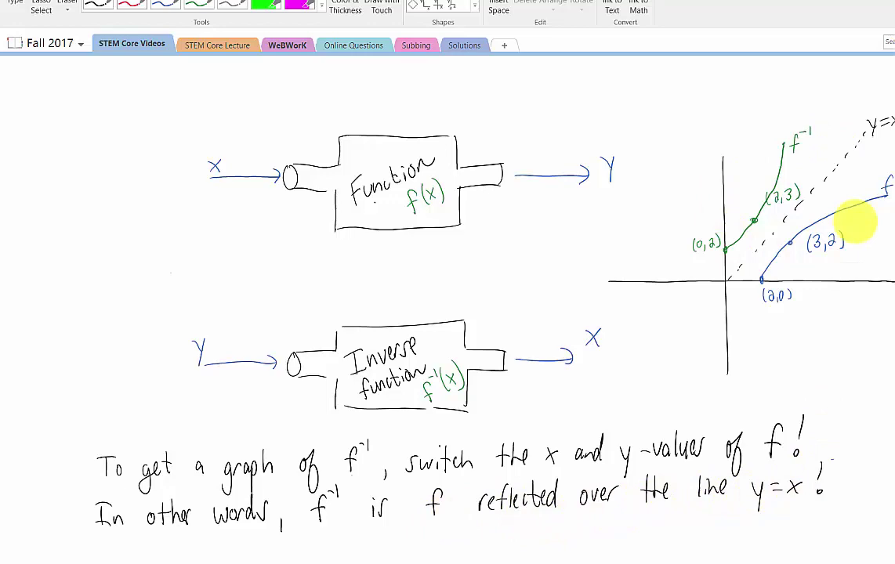
# Step: Start the f(x)=3x−2 example, writing y = 3x − 2 and then the swapped x = 3y − 2
pyautogui.hscroll(1, 834, 492)
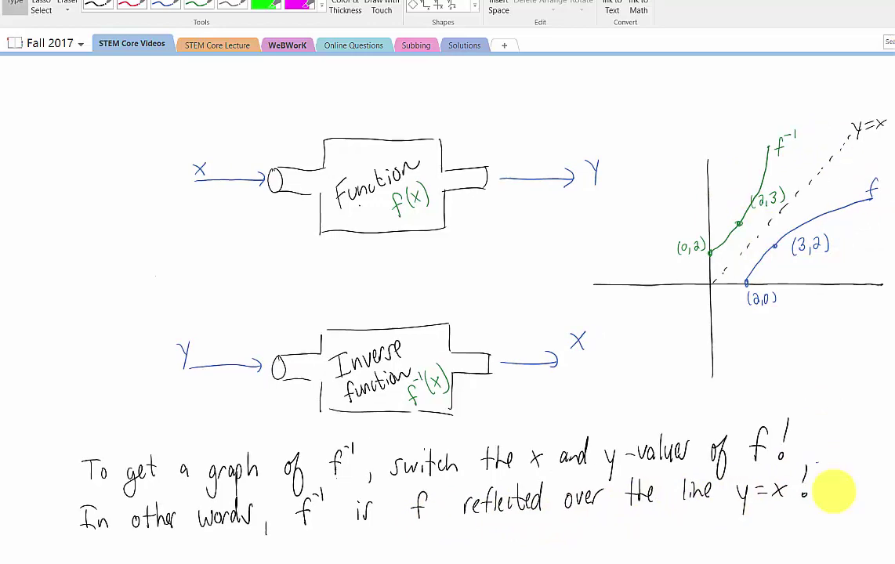
pyautogui.scroll(-10, 833, 492)
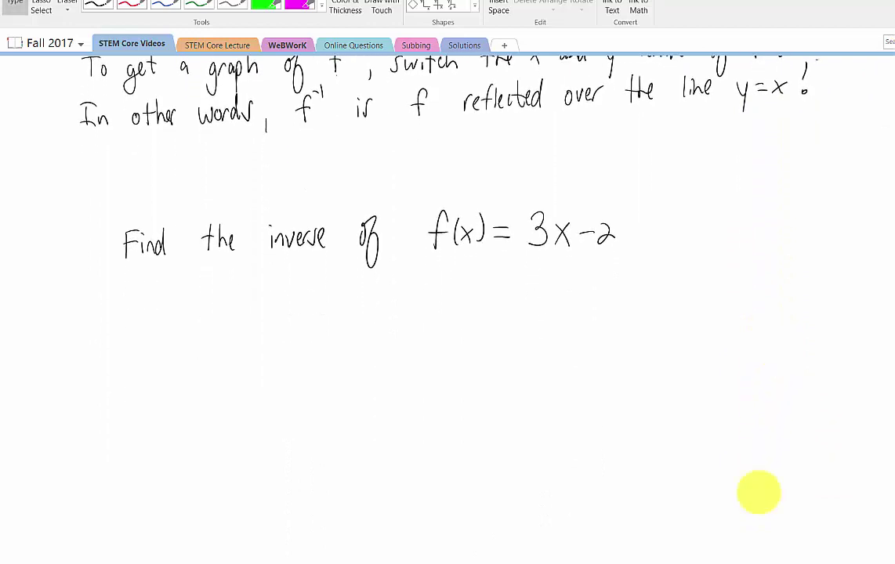
pyautogui.moveTo(759, 492); pyautogui.dragTo(772, 372)
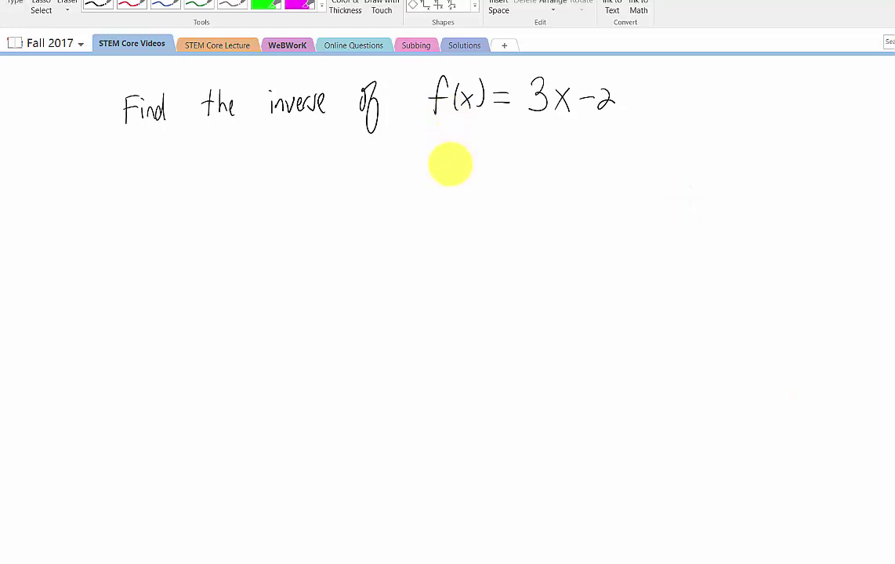
pyautogui.moveTo(450, 164)
pyautogui.mouseDown()
pyautogui.moveTo(455, 190)
pyautogui.moveTo(482, 166)
pyautogui.mouseUp()
pyautogui.moveTo(469, 174); pyautogui.dragTo(485, 172)
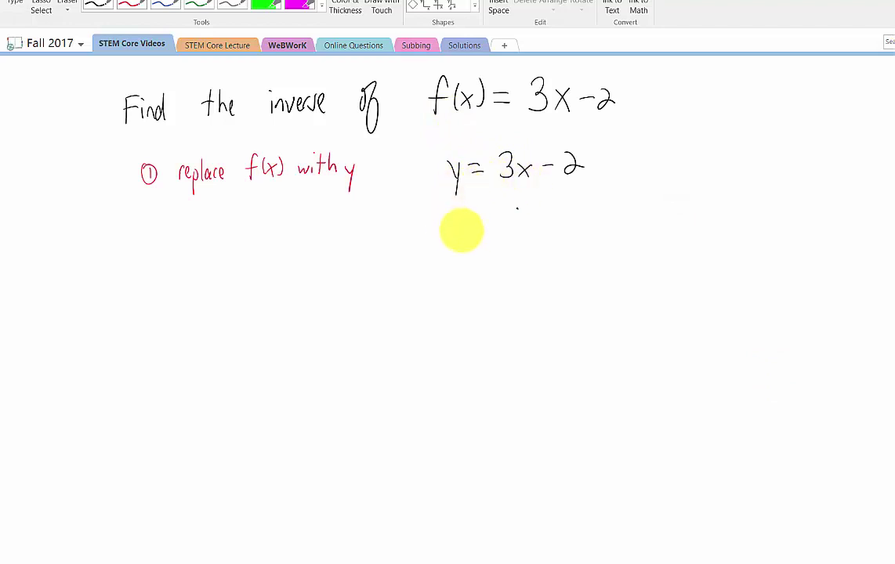
pyautogui.moveTo(455, 247)
pyautogui.mouseDown()
pyautogui.moveTo(466, 264)
pyautogui.moveTo(454, 267)
pyautogui.mouseUp()
pyautogui.moveTo(483, 251); pyautogui.dragTo(540, 275)
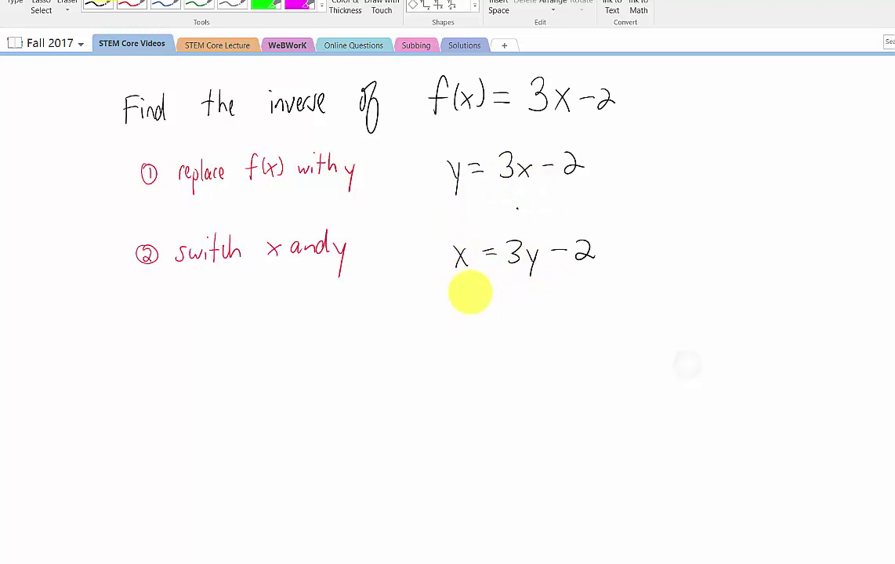